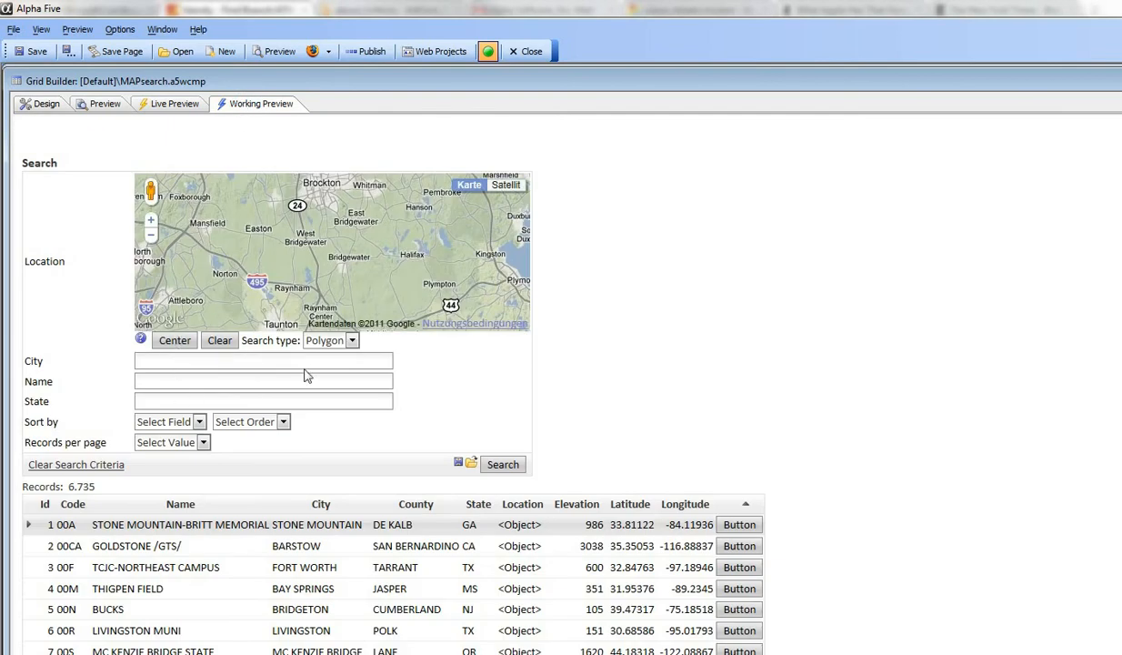
Step: Center the search map on the address "dallas" and check the address prompt again
left_click(174, 342)
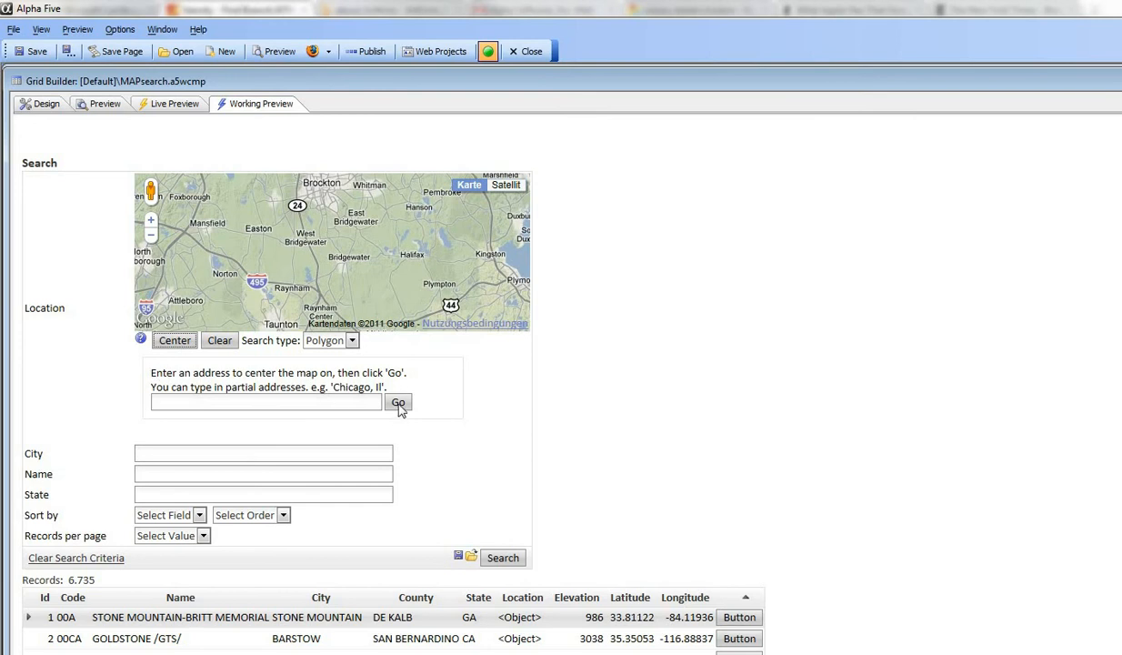
left_click(271, 402)
left_click(398, 404)
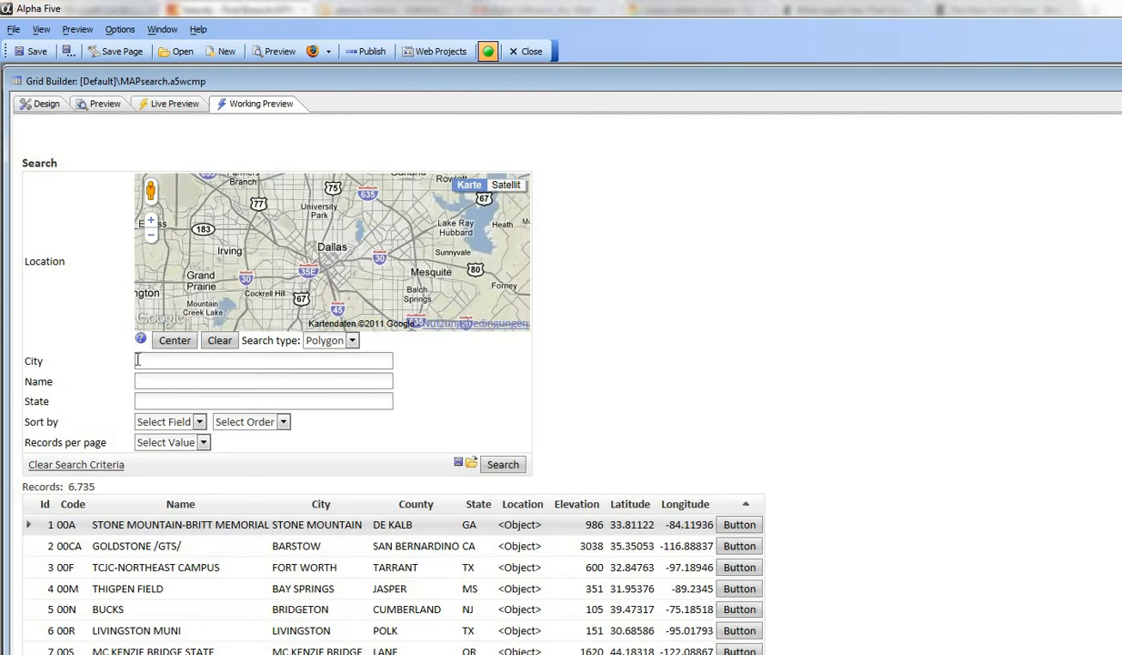
left_click(176, 344)
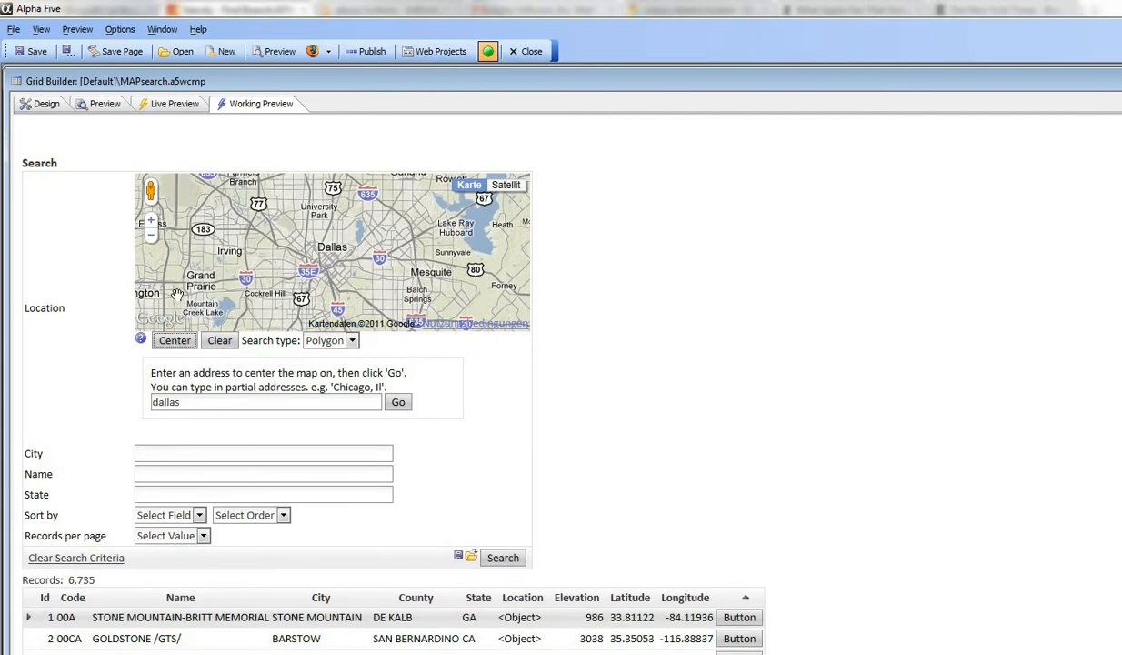
left_click(181, 346)
left_click(181, 350)
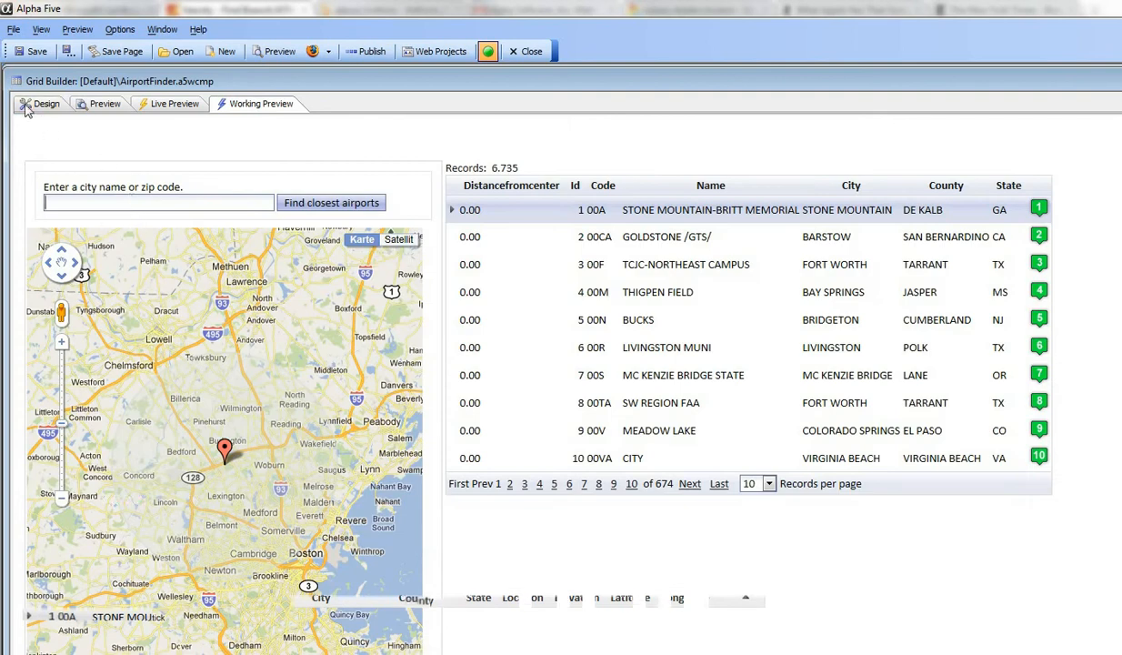
Step: Reload the AirportFinder grid's working preview and find the airports closest to "dallas"
left_click(28, 107)
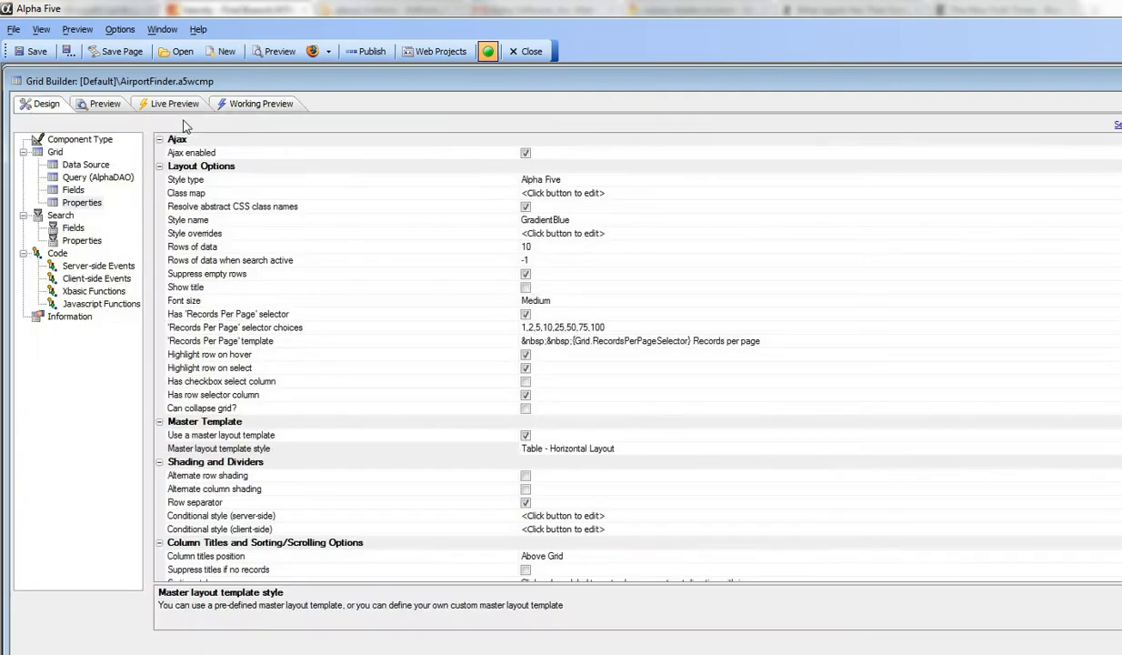
left_click(273, 105)
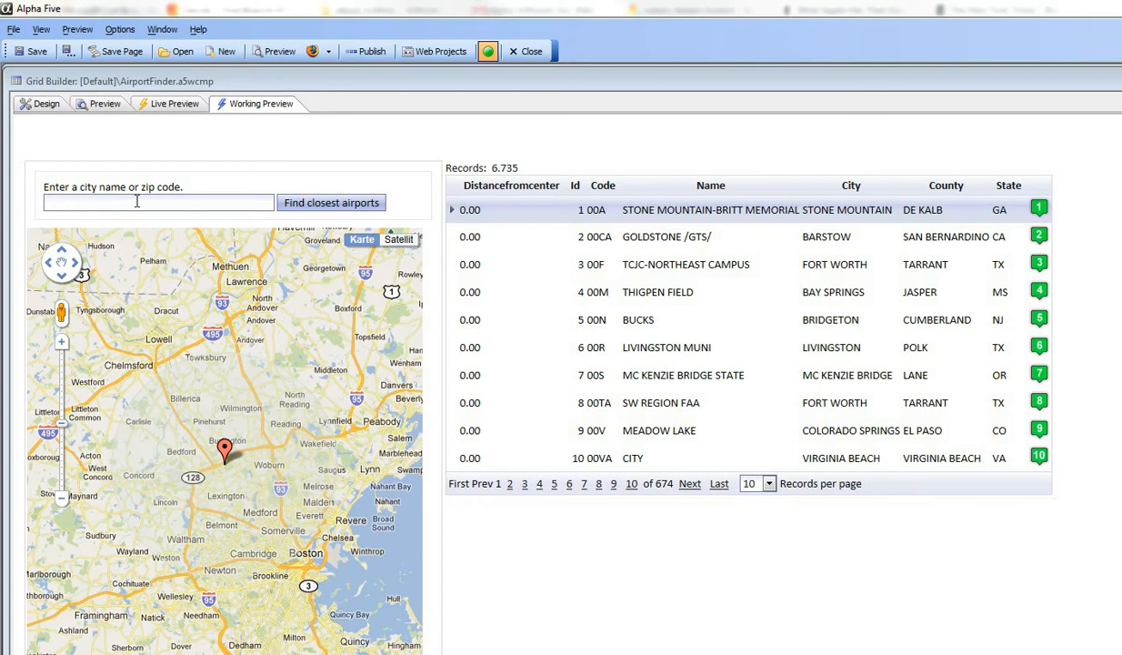
left_click(136, 202)
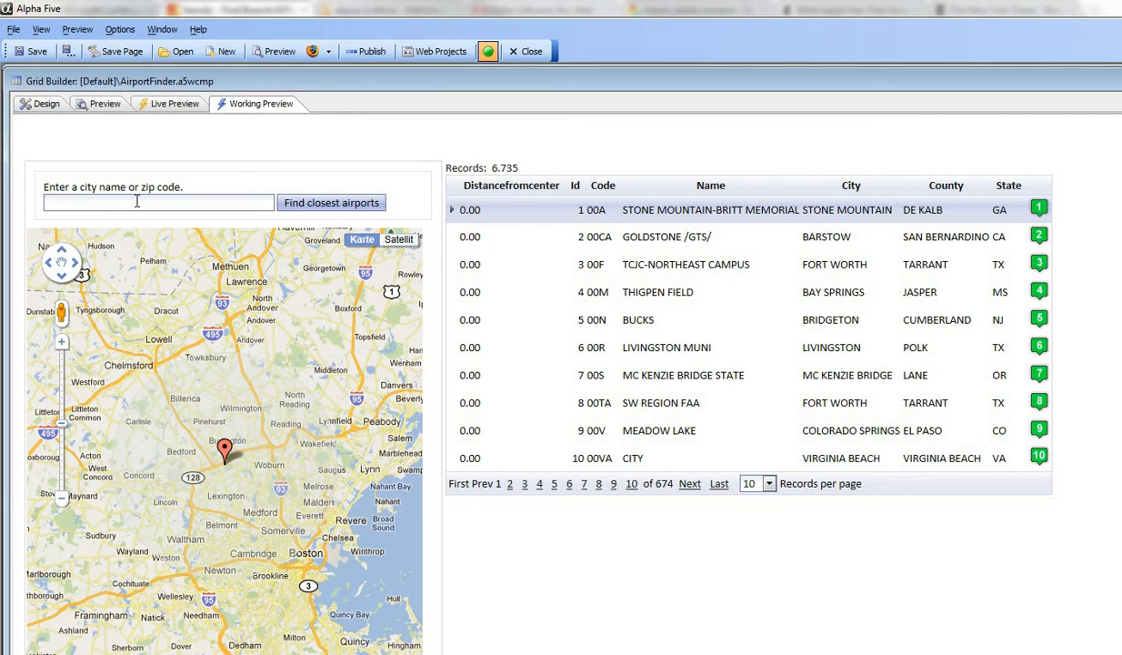
type("dallas")
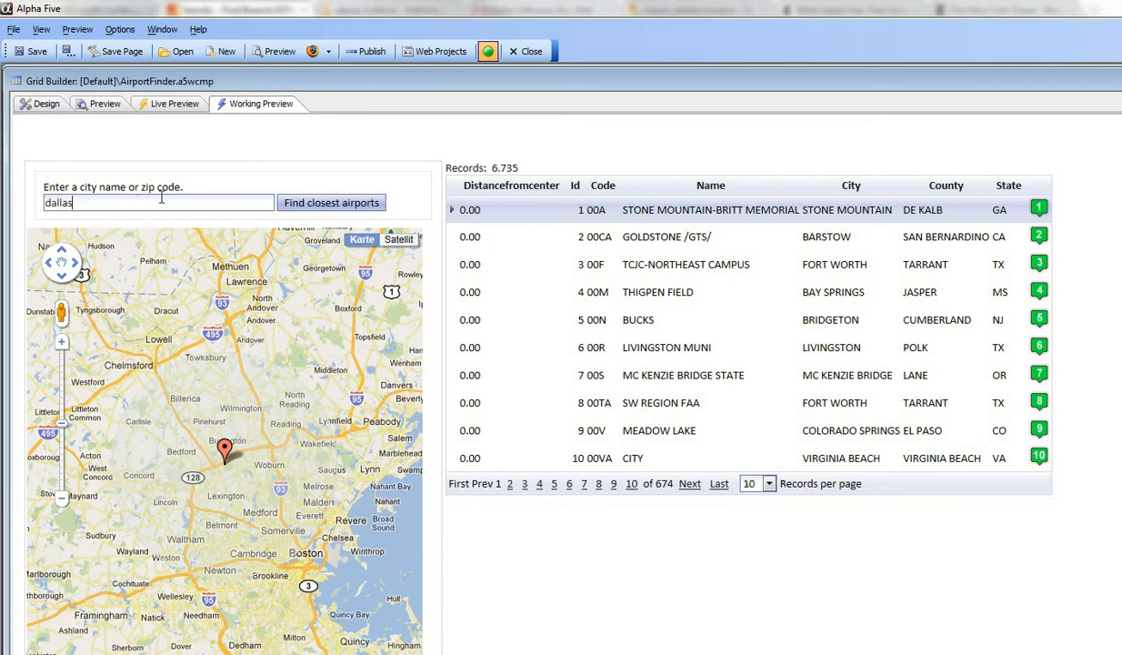
left_click(332, 208)
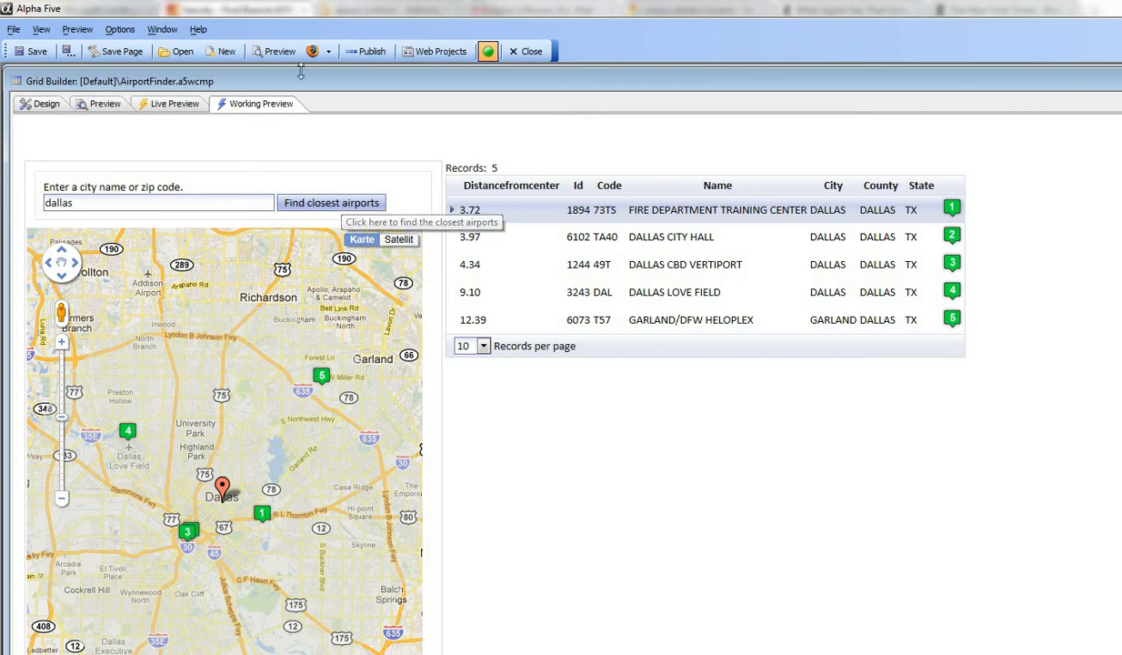
Step: Open the map properties of the Location search field in the grid's design
left_click(40, 108)
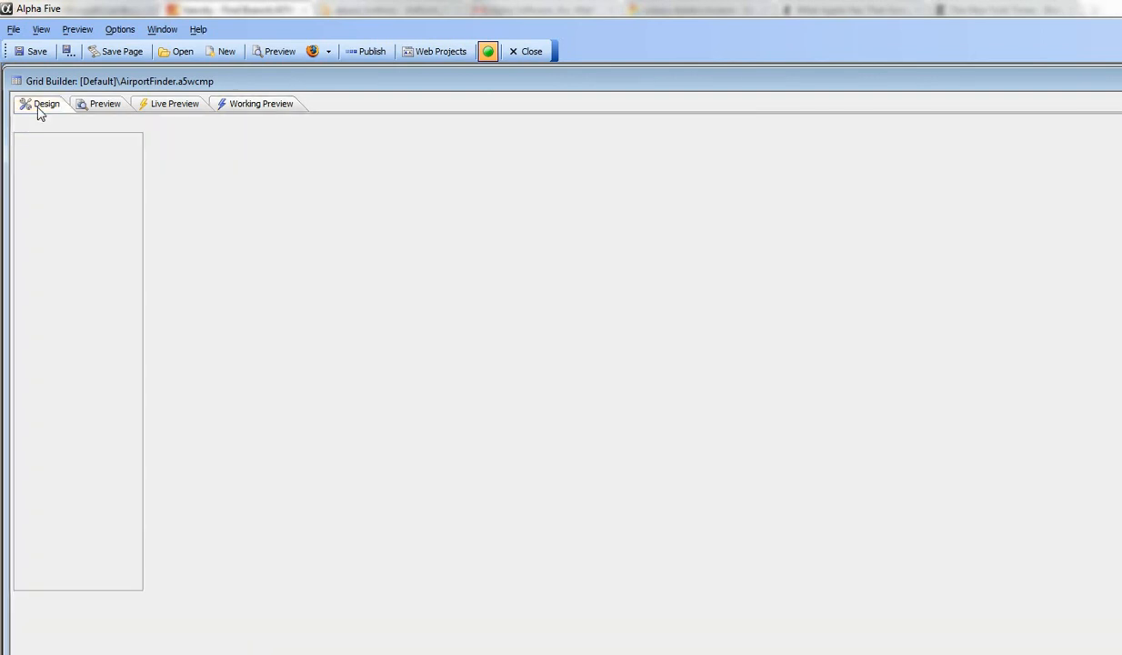
left_click(72, 228)
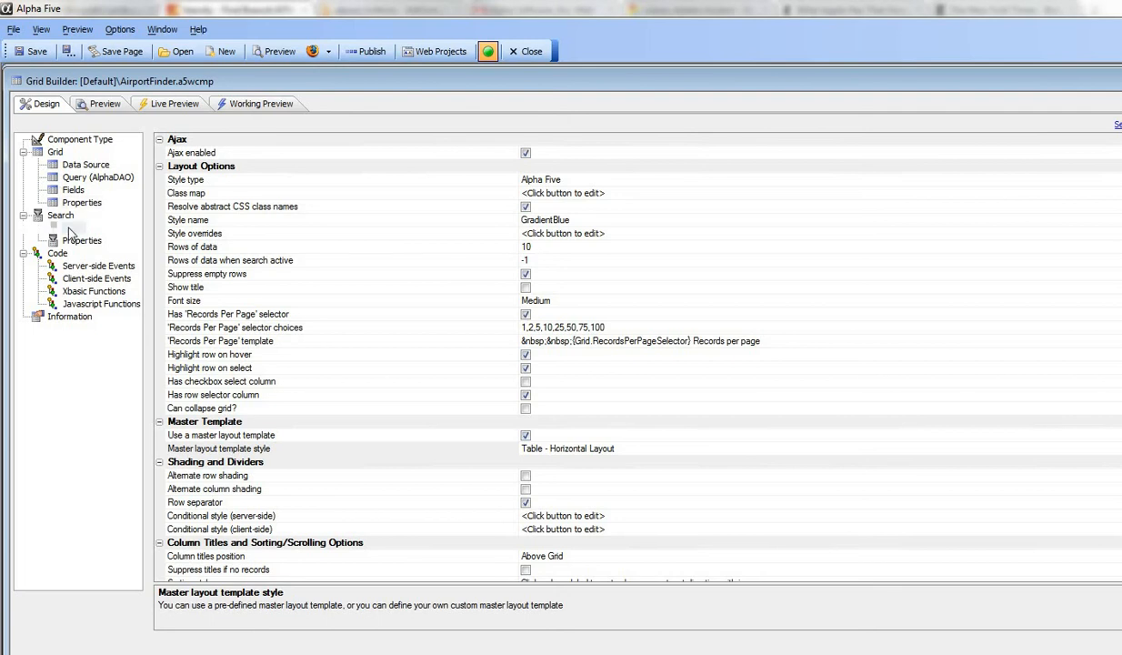
left_click(1119, 167)
left_click(1119, 166)
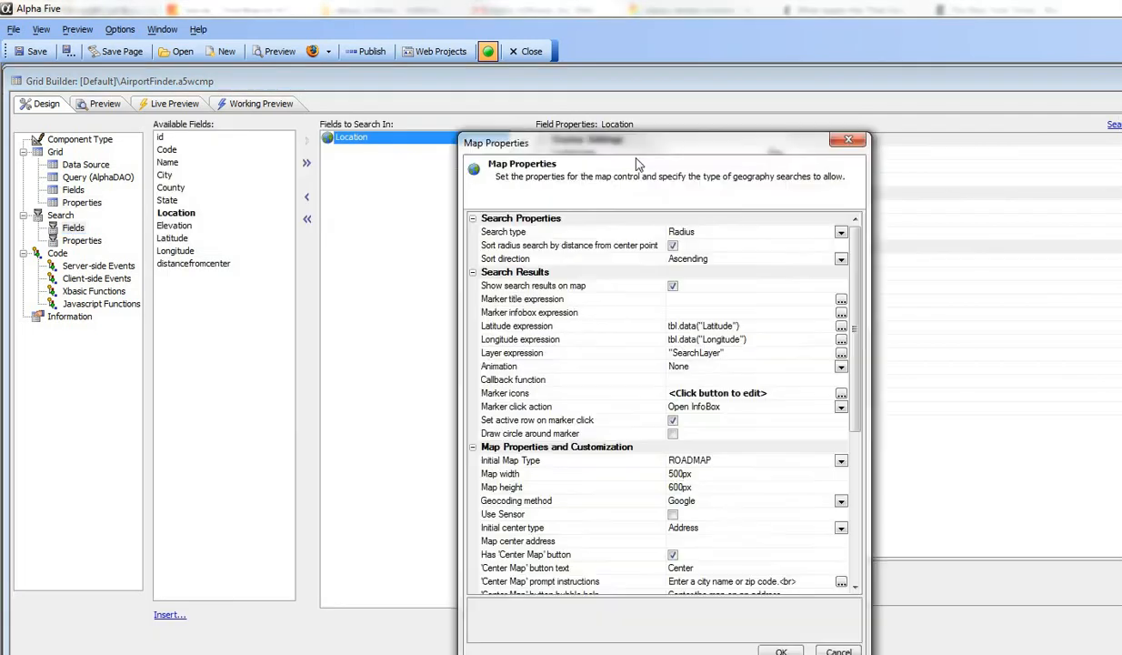
left_click_drag(580, 143, 364, 96)
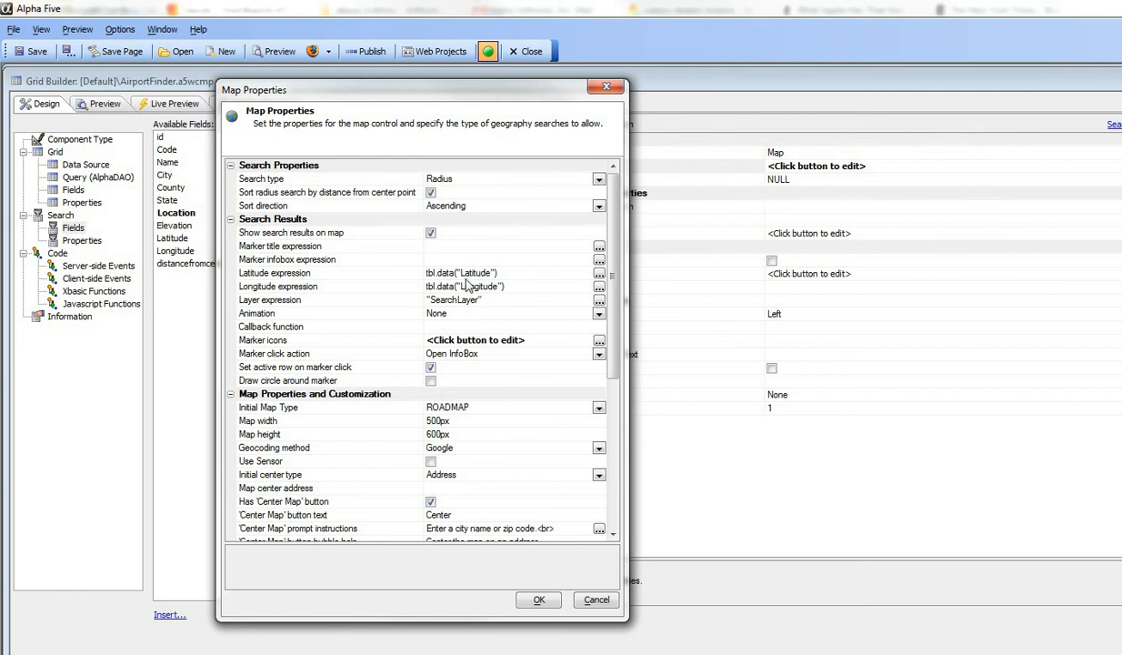
Step: Review the map's Latitude expression tbl.data("Latitude") in the expression editor and accept it
left_click(599, 272)
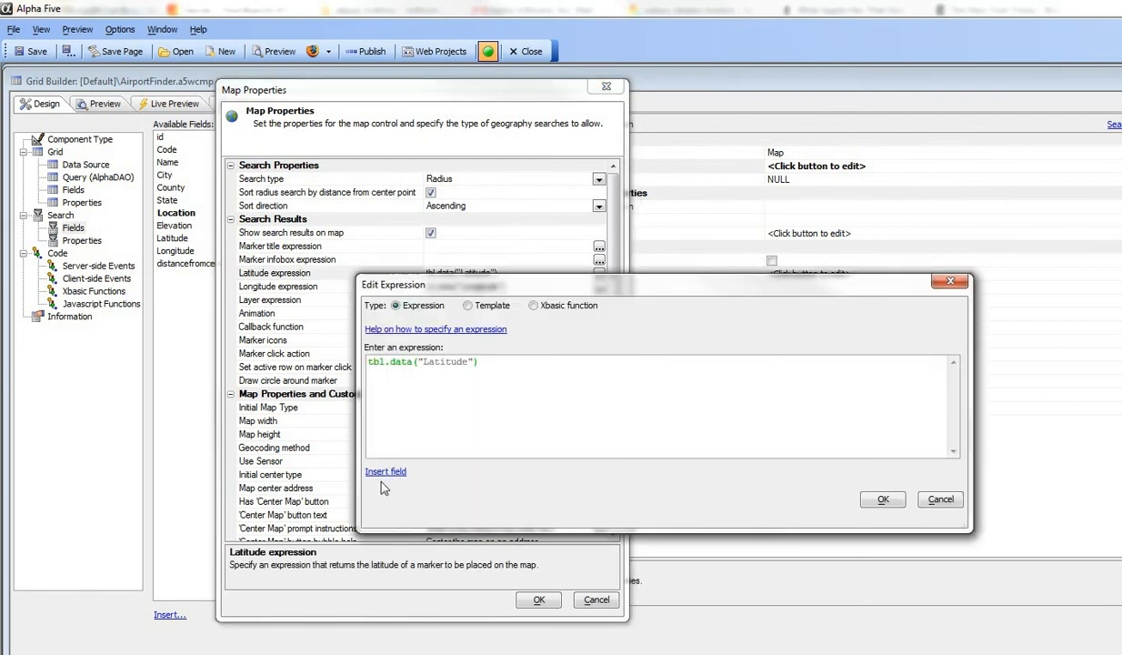
left_click(382, 471)
left_click(482, 387)
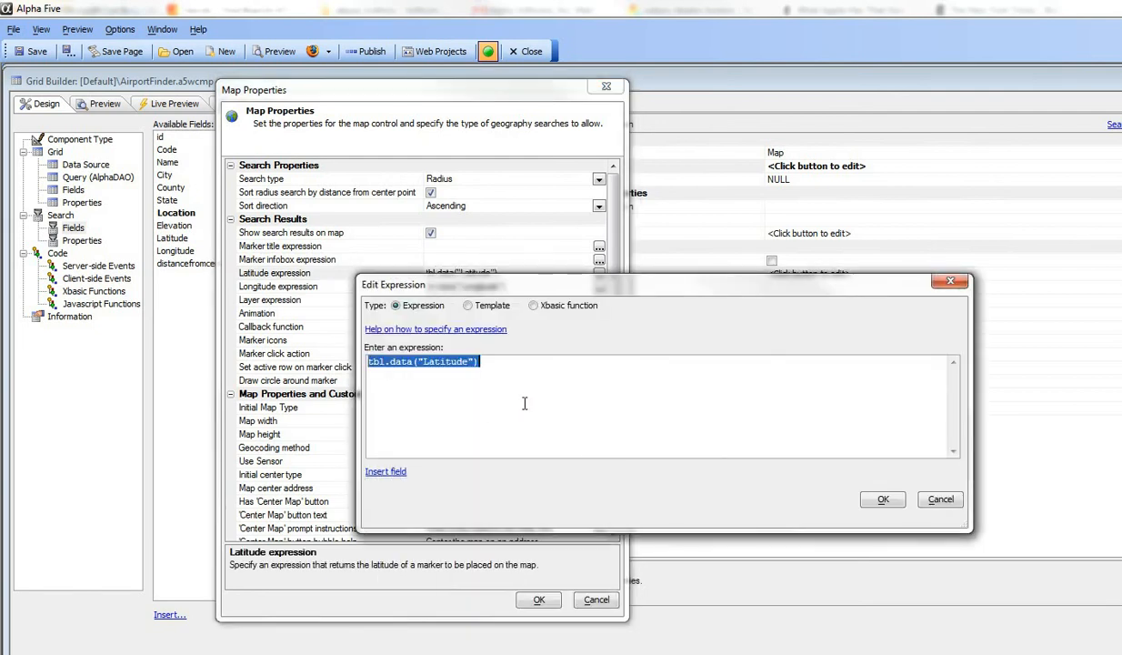
left_click(877, 499)
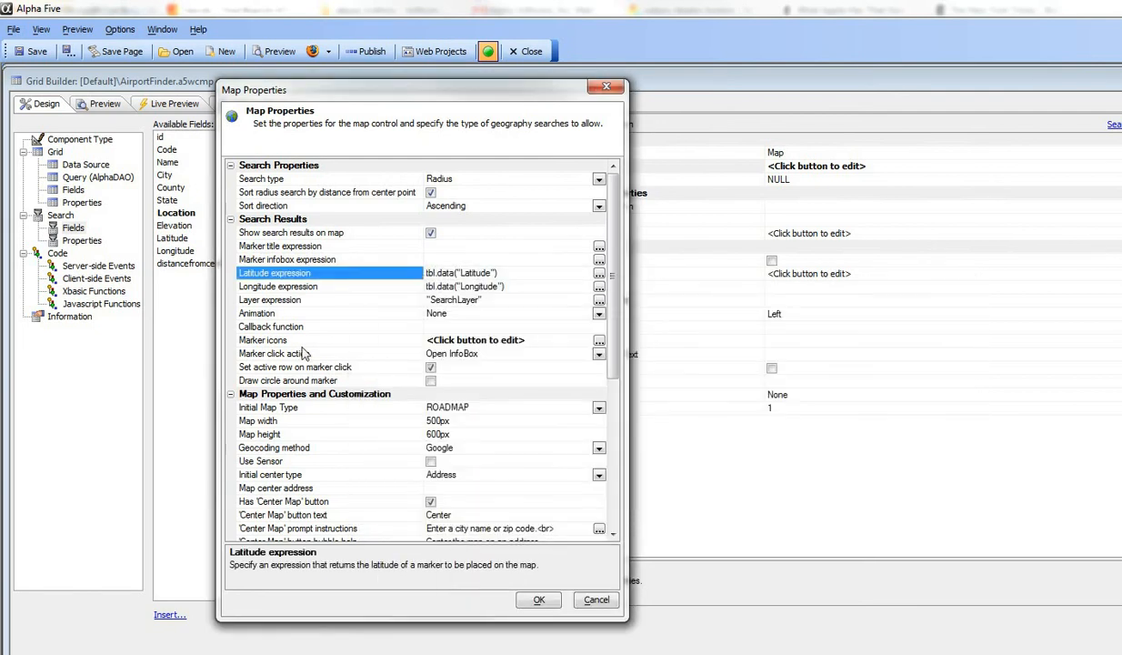
Step: Review the marker icons' built-in image sequence choices and accept the sequence green:1-20
left_click(291, 338)
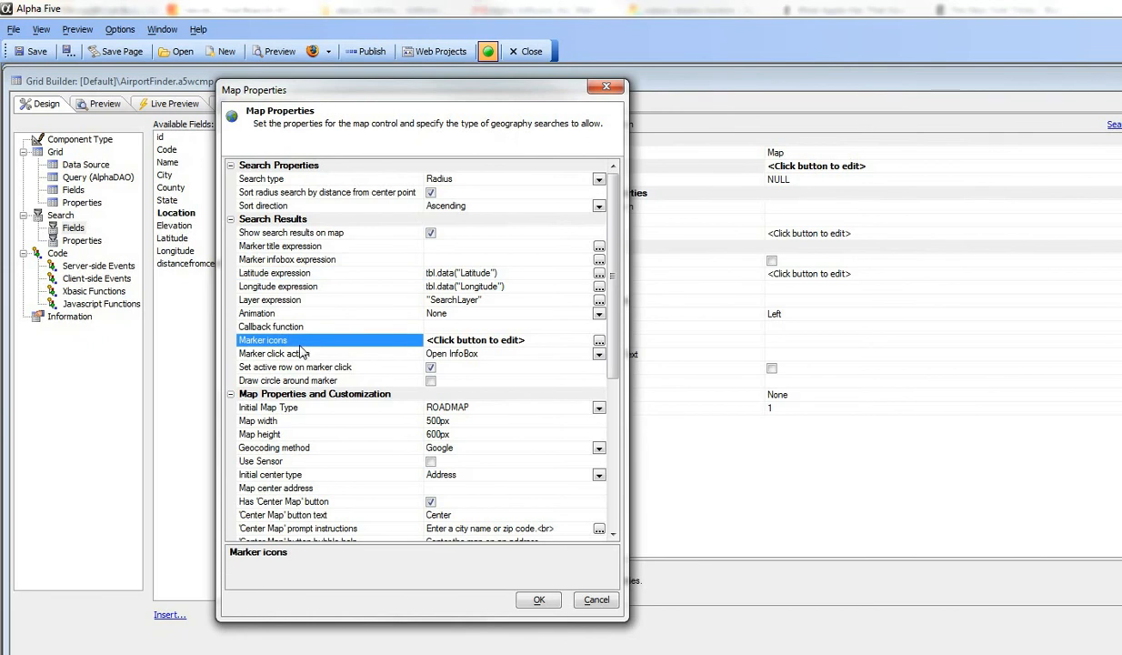
left_click(599, 342)
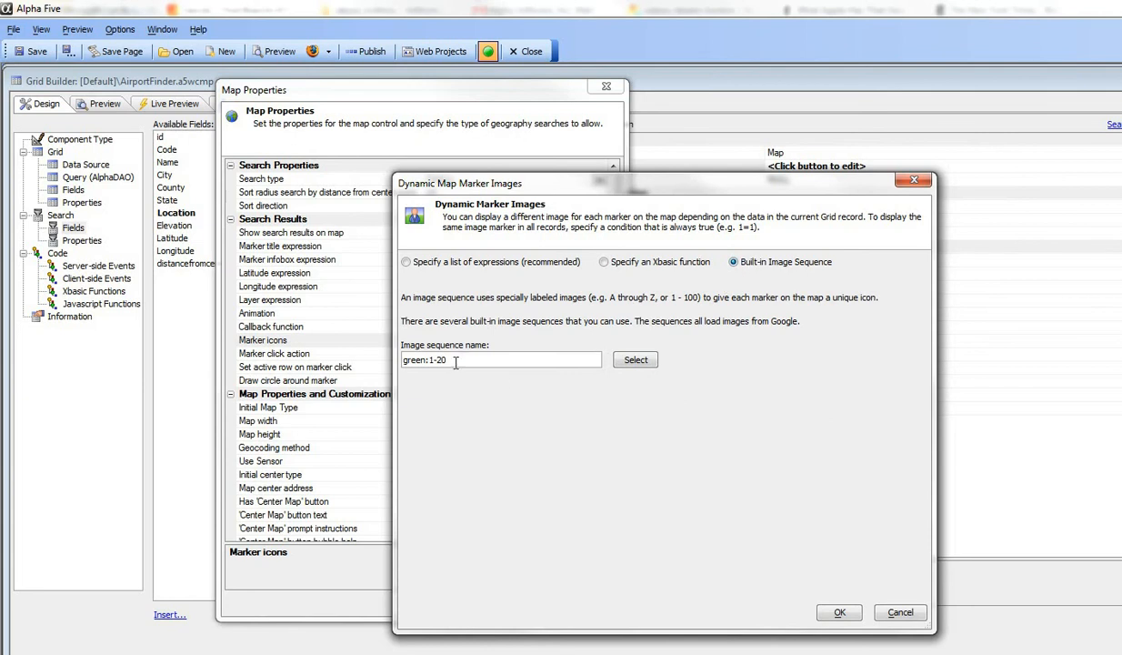
left_click(636, 359)
left_click(595, 444)
left_click(839, 611)
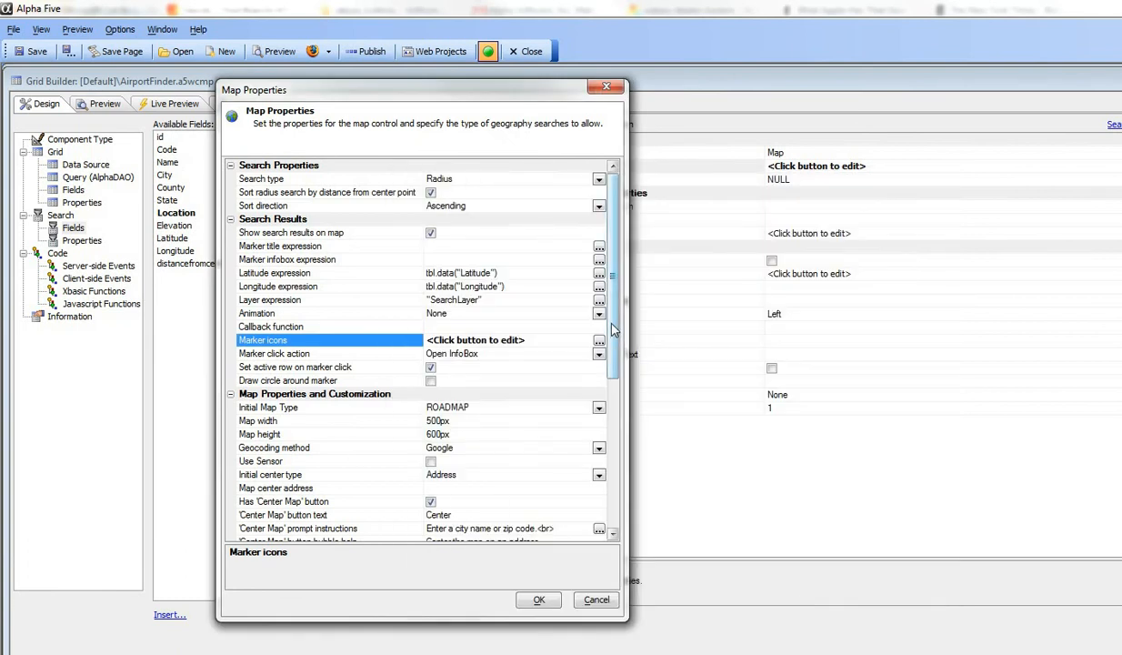
Step: Examine the 'Center Map' prompt's initial state, instructions, execute button text and bubble help, and accept the map properties
left_click_drag(613, 330, 620, 435)
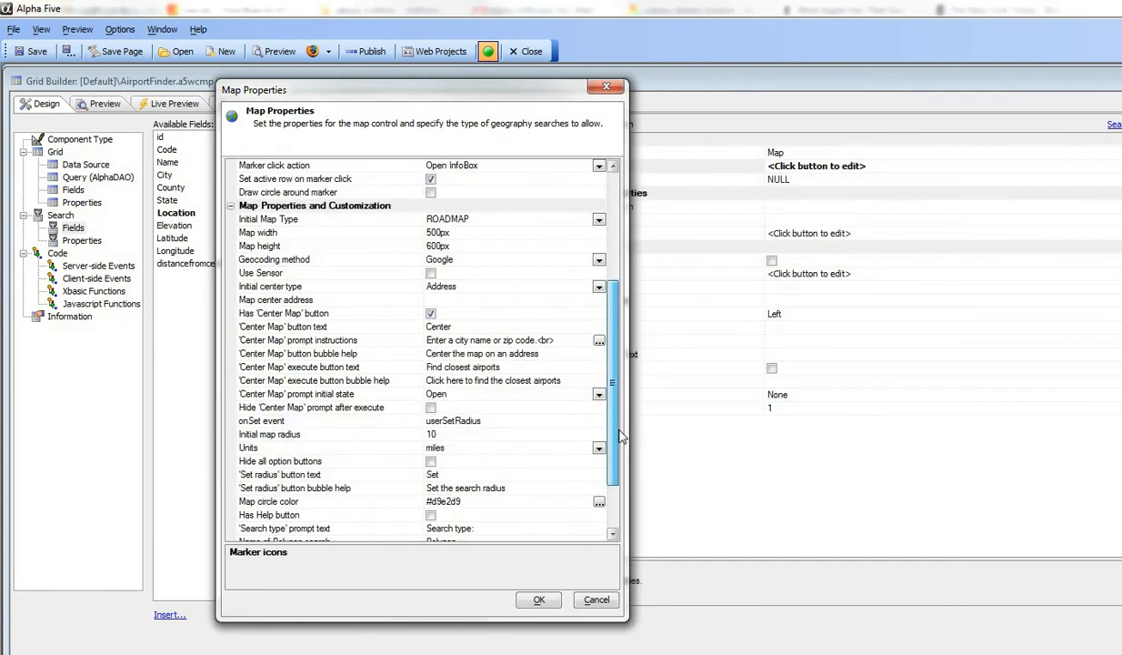
left_click(282, 395)
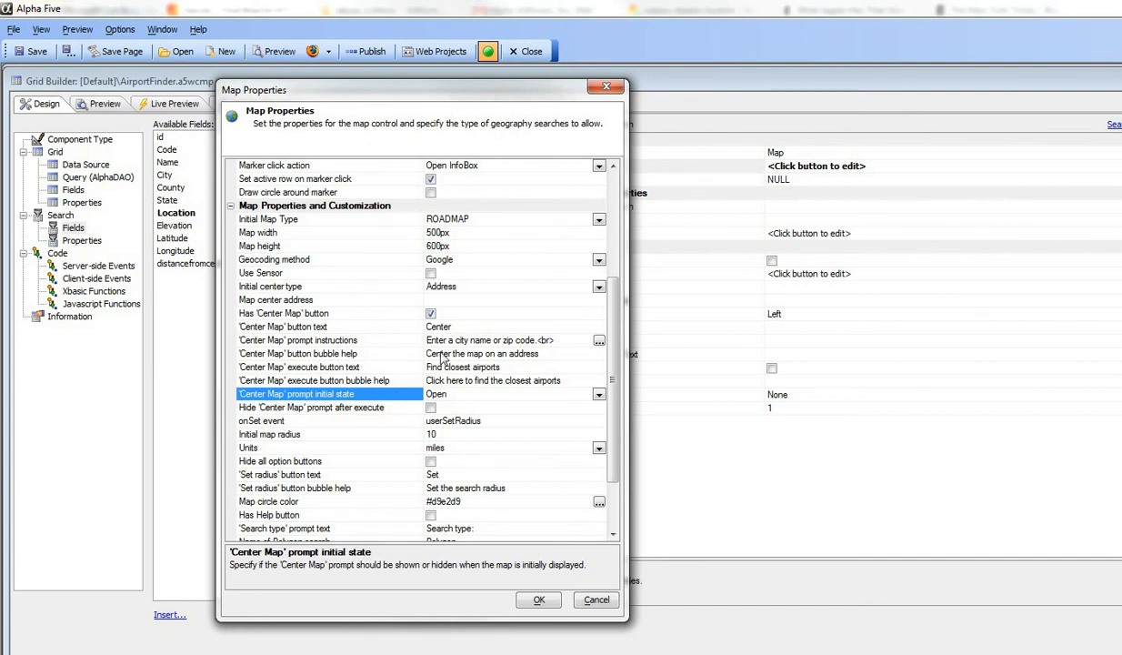
left_click(383, 338)
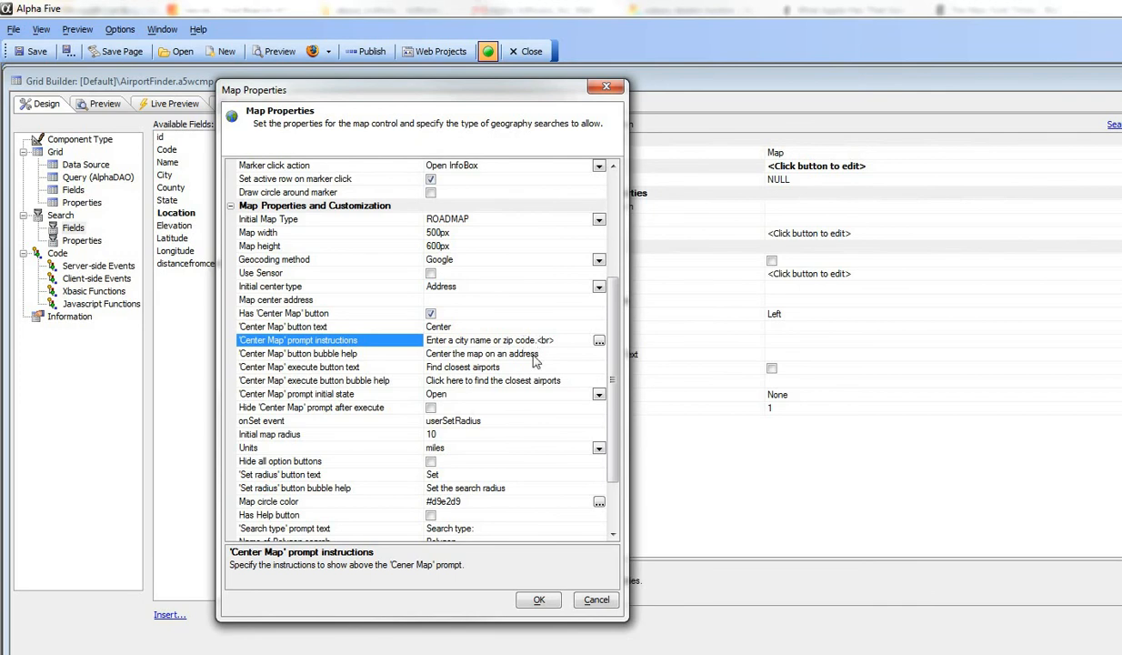
left_click(337, 370)
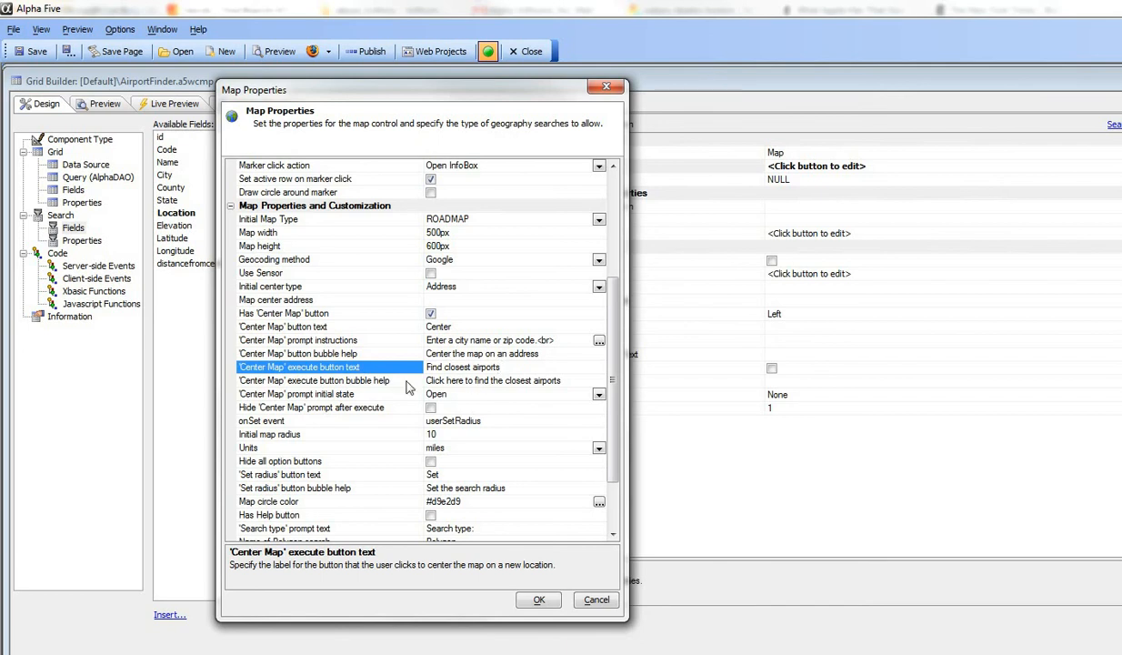
left_click(362, 376)
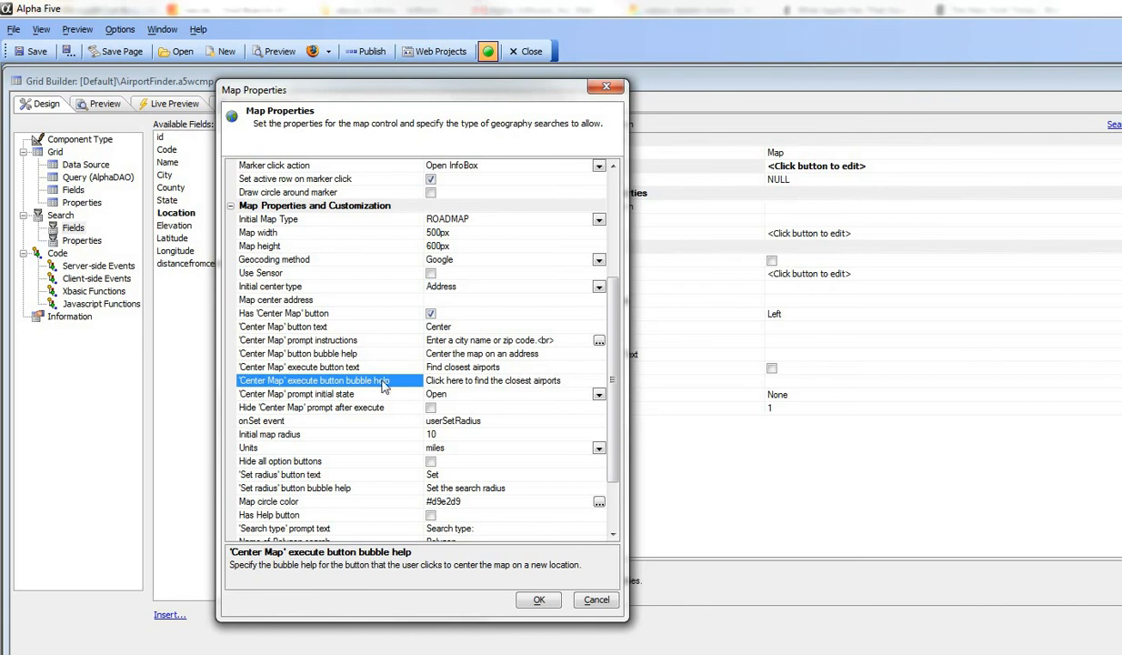
left_click(538, 600)
Step: Test the accepted map settings in the working preview by finding the closest airports to "dallas"
left_click(238, 104)
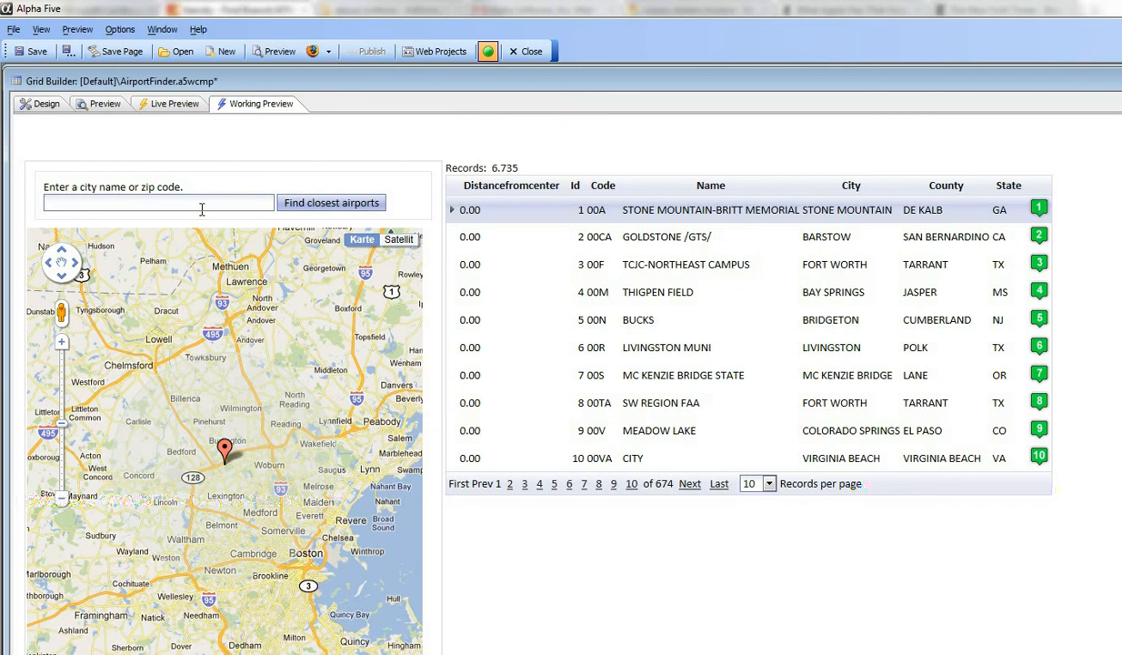
type("s")
left_click(308, 206)
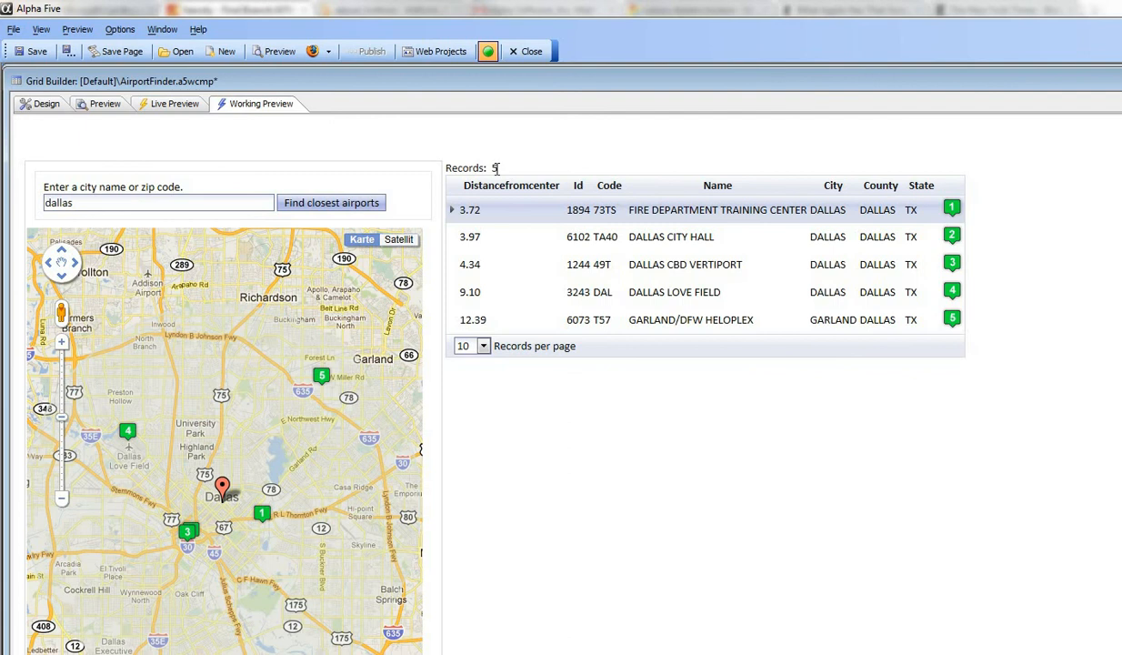
Step: Reopen the Location field's map properties in the design, examine the onSet event's function name, and accept the dialog
left_click(40, 103)
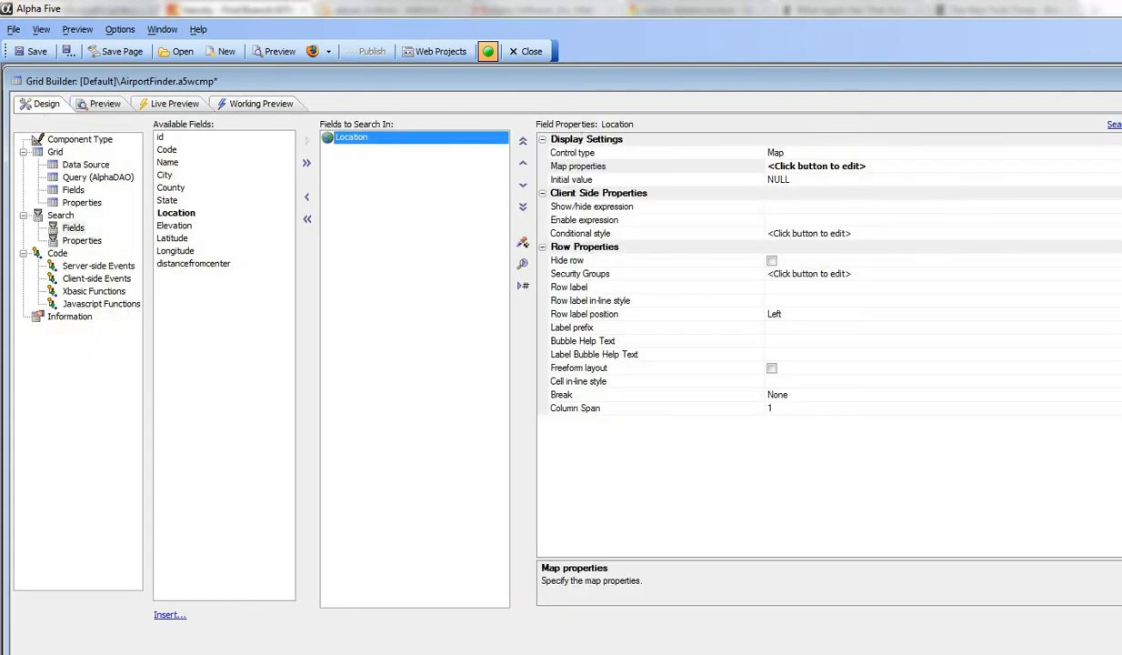
left_click(1118, 166)
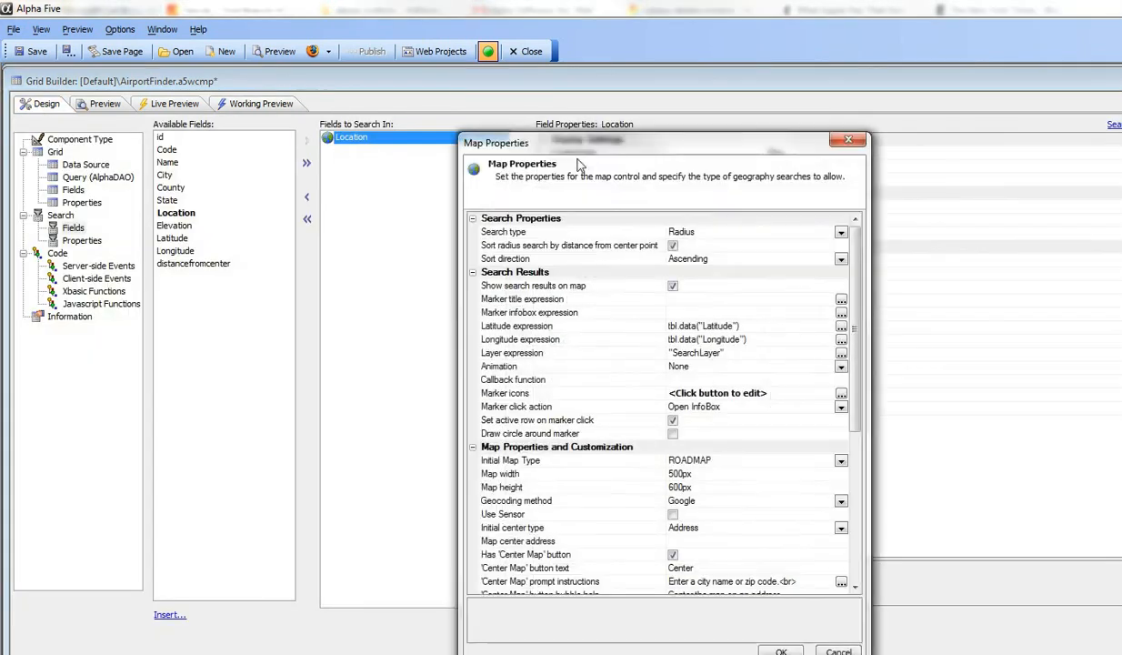
left_click_drag(557, 140, 344, 82)
left_click_drag(644, 277, 686, 425)
left_click(292, 349)
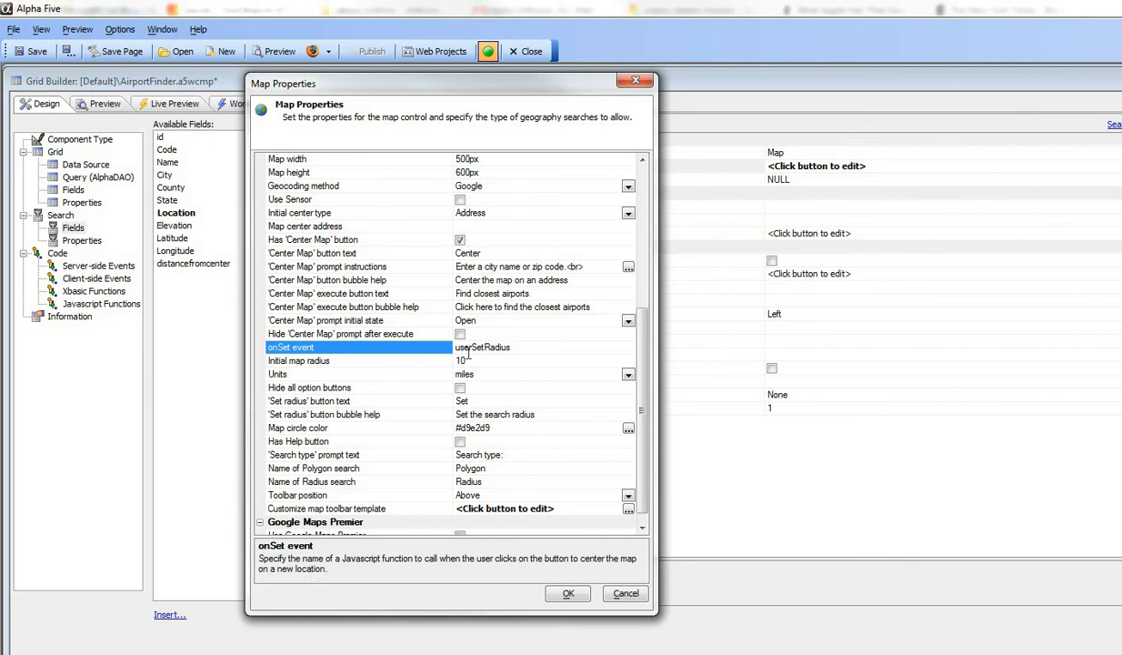
left_click_drag(514, 348, 454, 347)
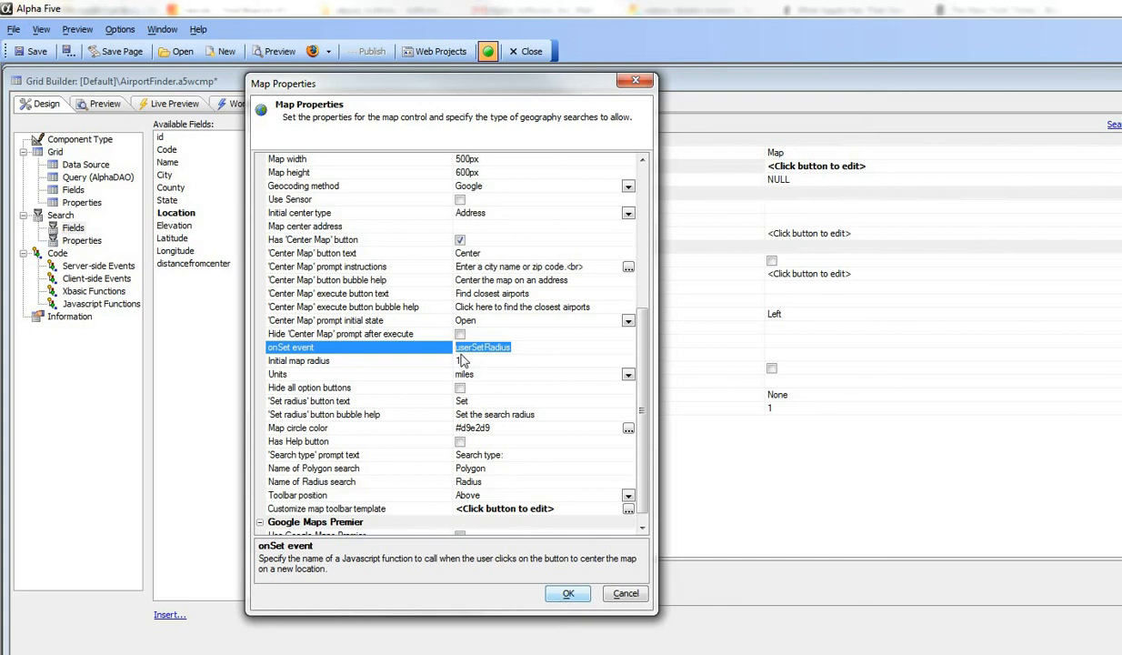
left_click(570, 595)
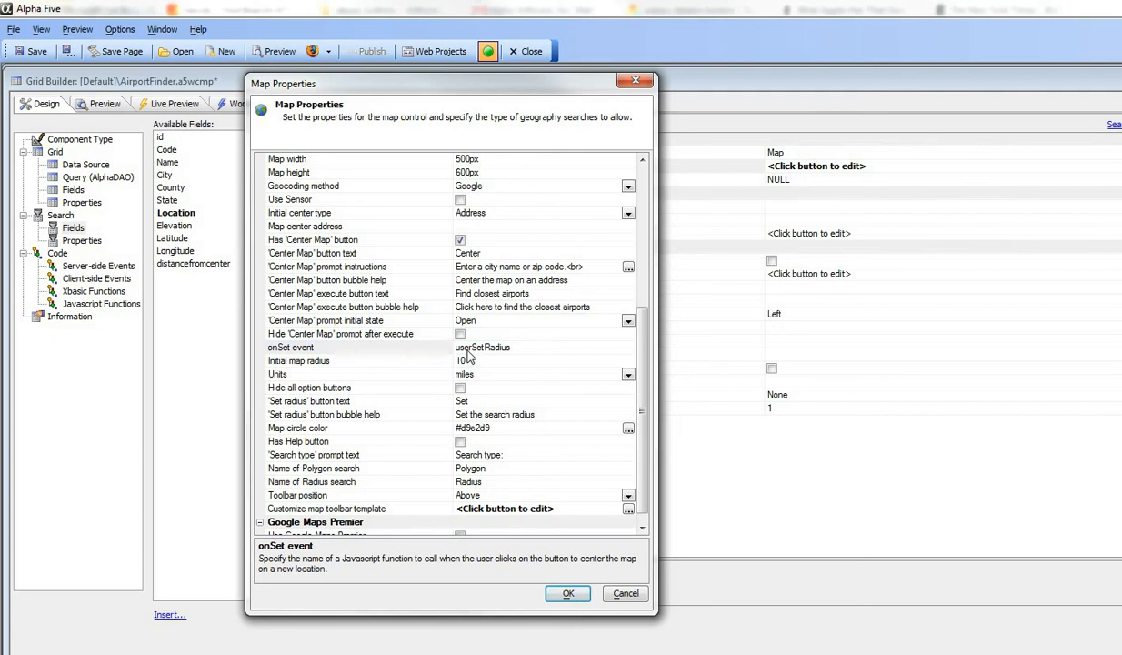
left_click(570, 595)
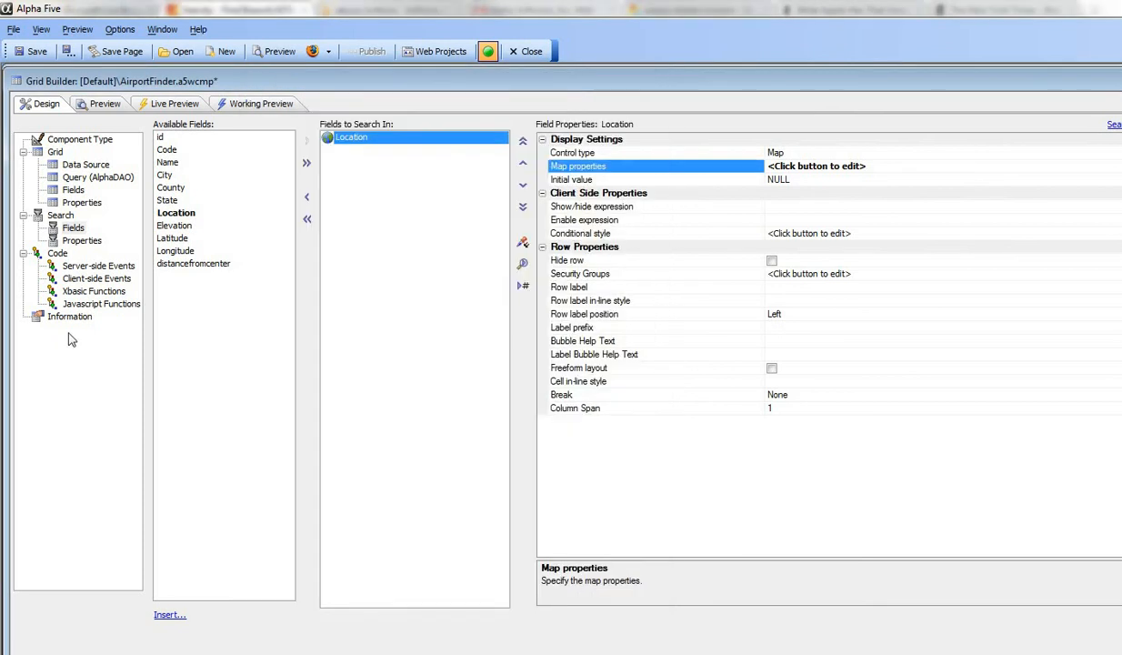
Step: Examine the userSetRadius JavaScript function and its submitSearchForm() call
left_click(88, 306)
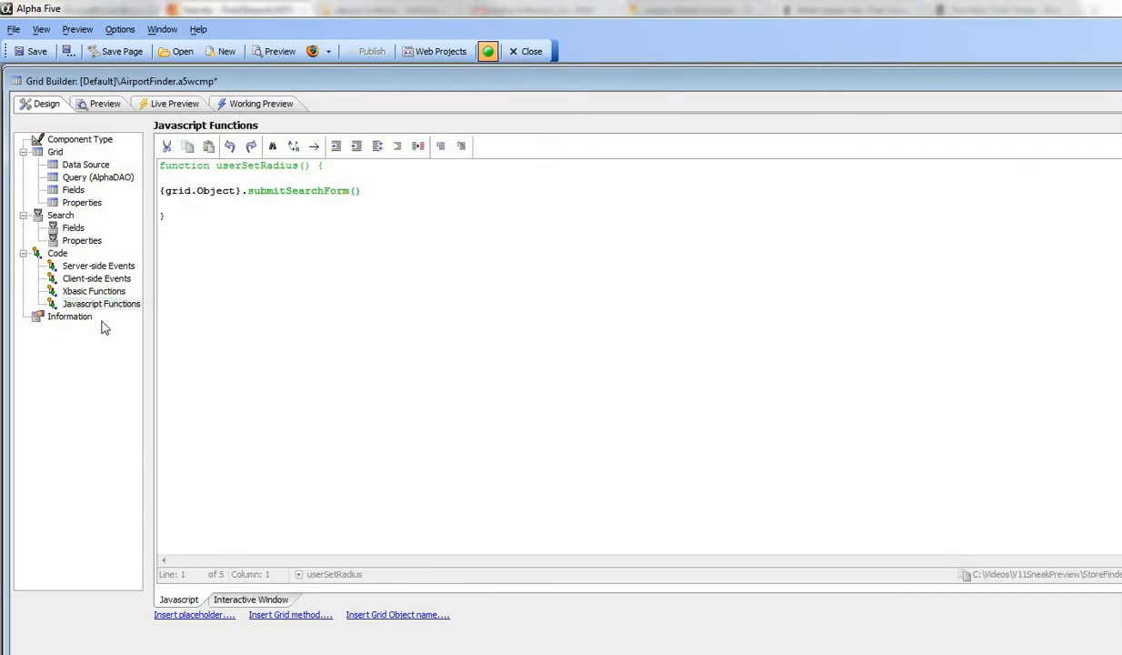
left_click_drag(216, 165, 300, 166)
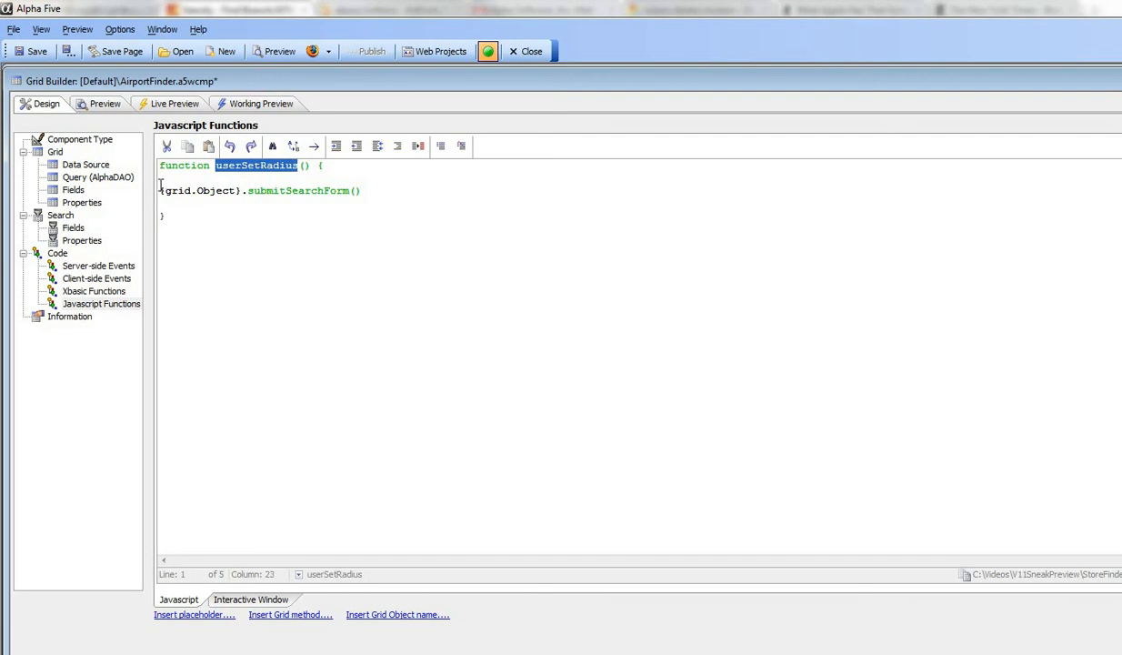
left_click_drag(158, 191, 378, 202)
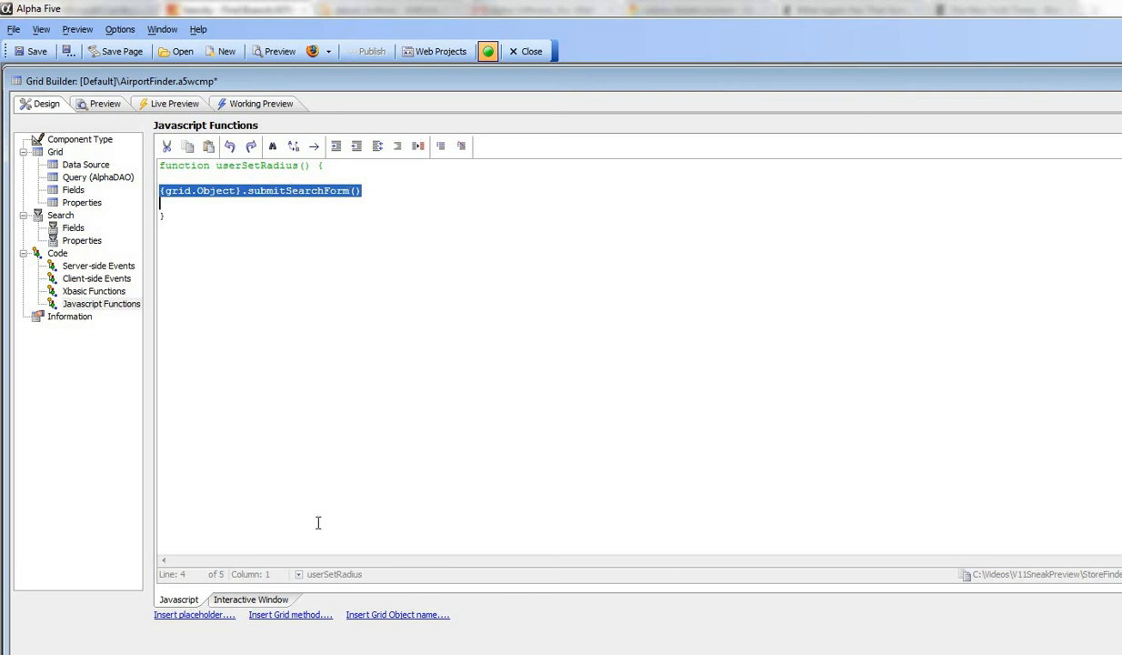
Step: Browse the available grid methods filtered to Search, and close the list without inserting any
left_click(271, 615)
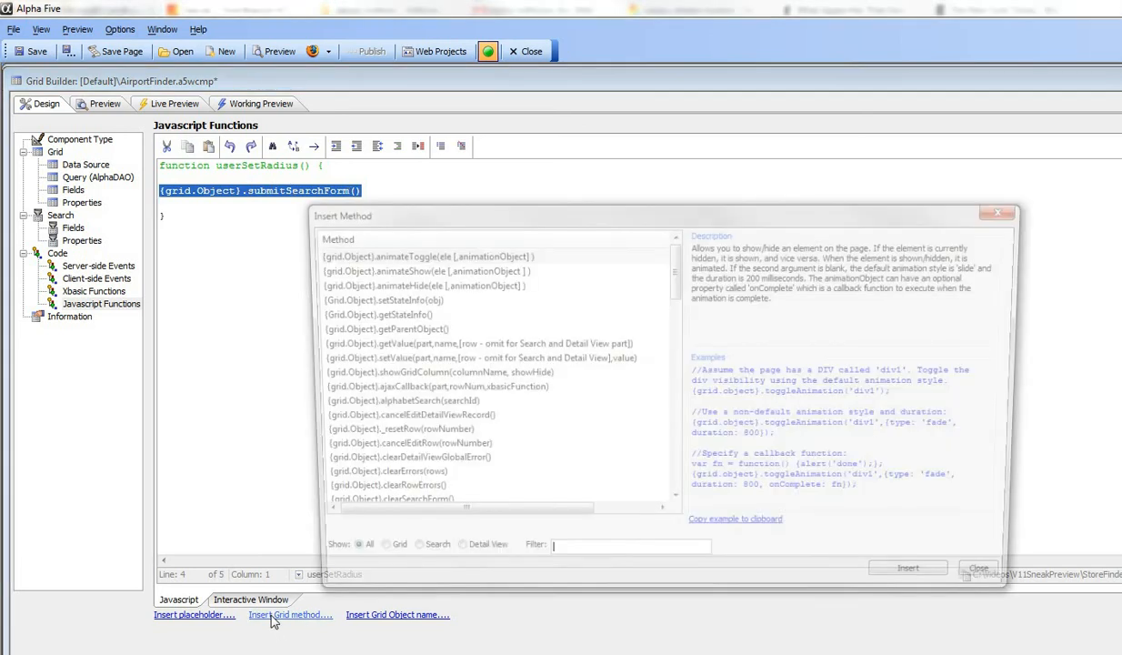
left_click(400, 559)
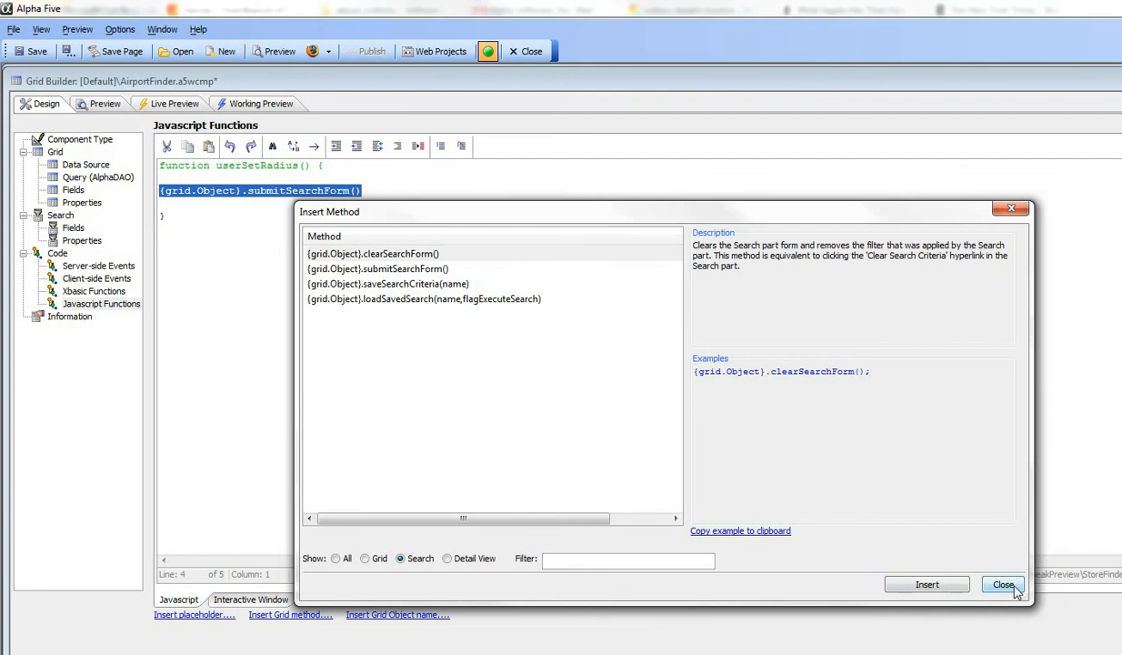
left_click(1000, 583)
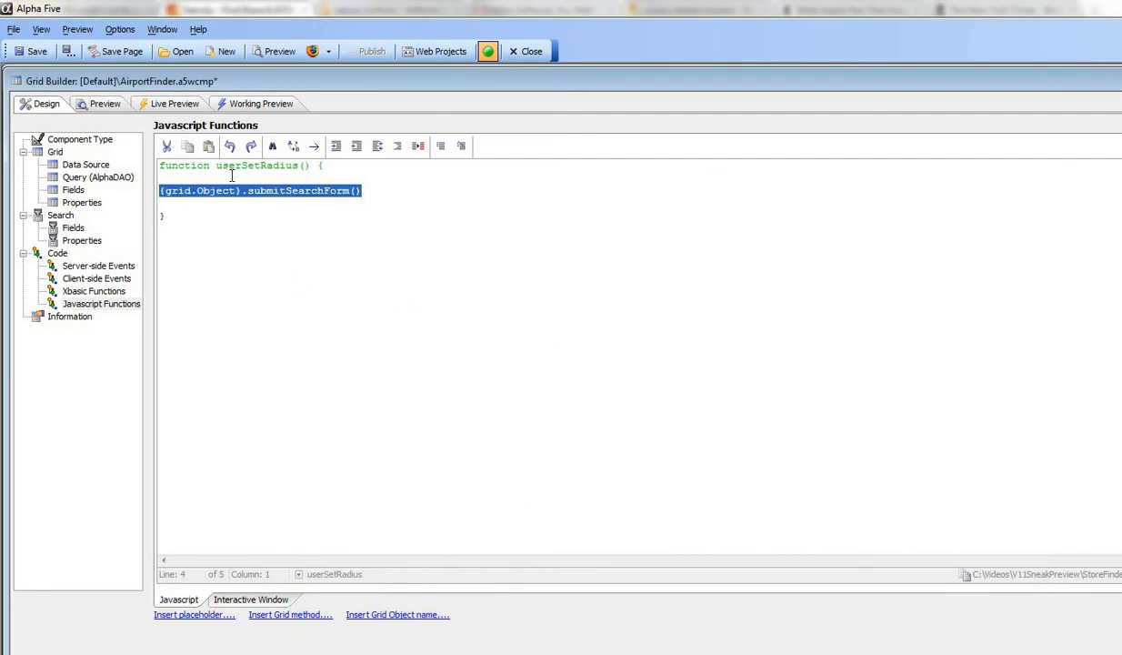